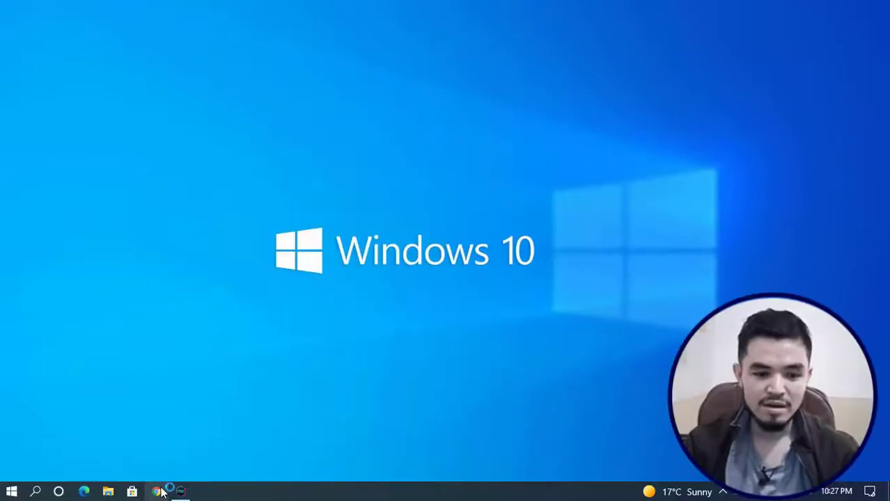
- Load coinmarketcap.com from the 'coin' address-bar suggestion in Chrome
type("coin")
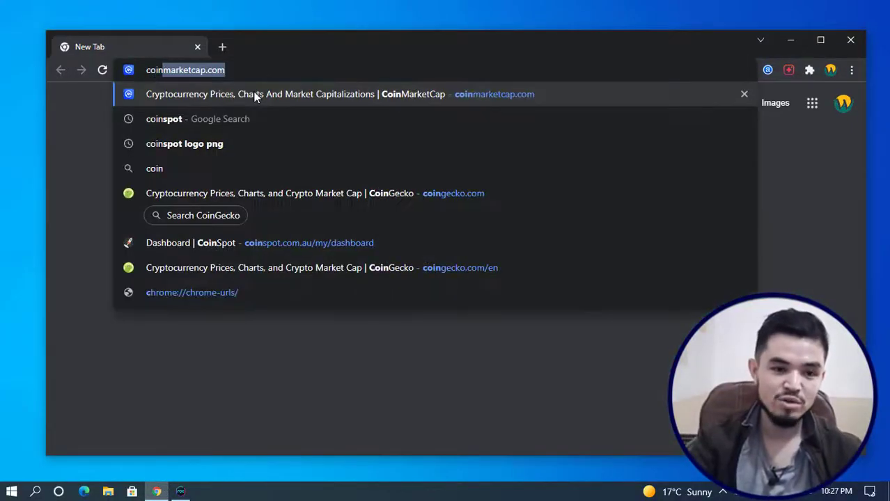
left_click(255, 95)
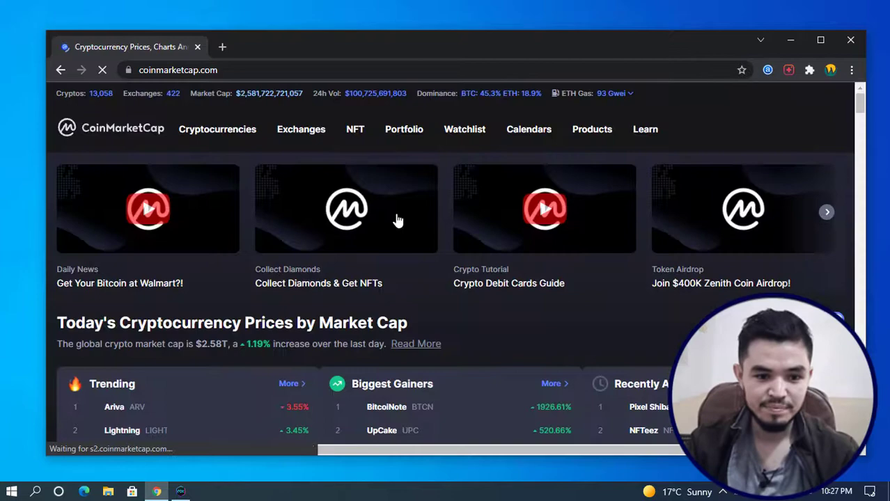
scroll(397, 220, "down", 7)
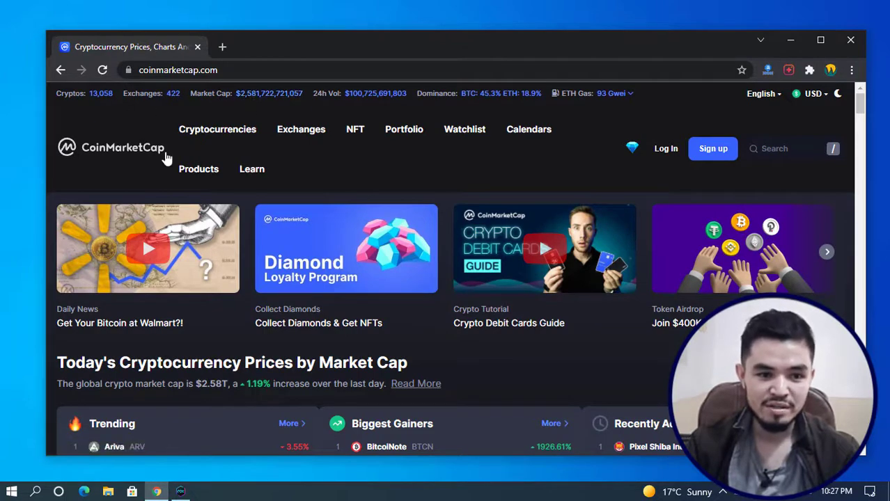
scroll(239, 185, "down", 5)
scroll(262, 328, "down", 1)
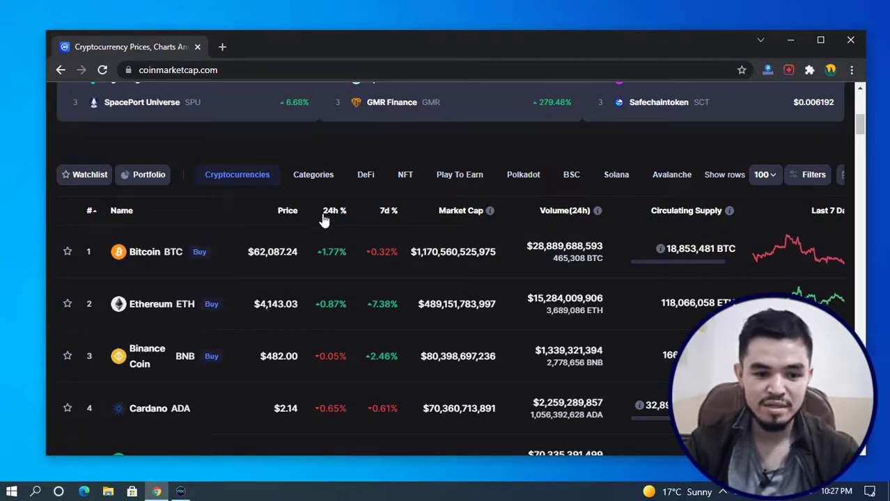
scroll(324, 220, "down", 2)
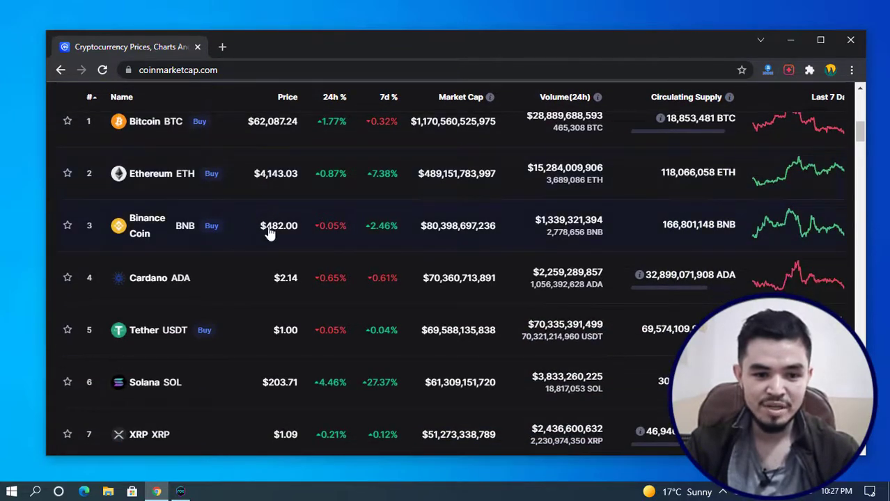
scroll(278, 278, "down", 2)
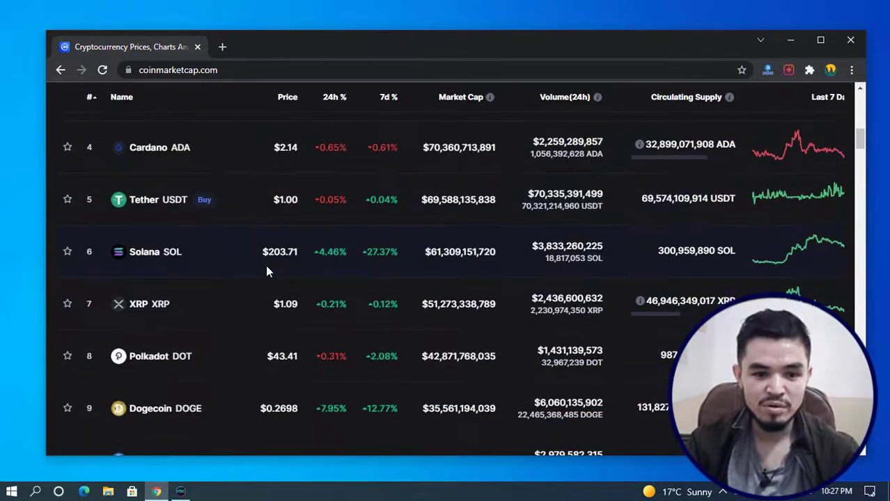
scroll(270, 268, "down", 9)
scroll(274, 269, "up", 2)
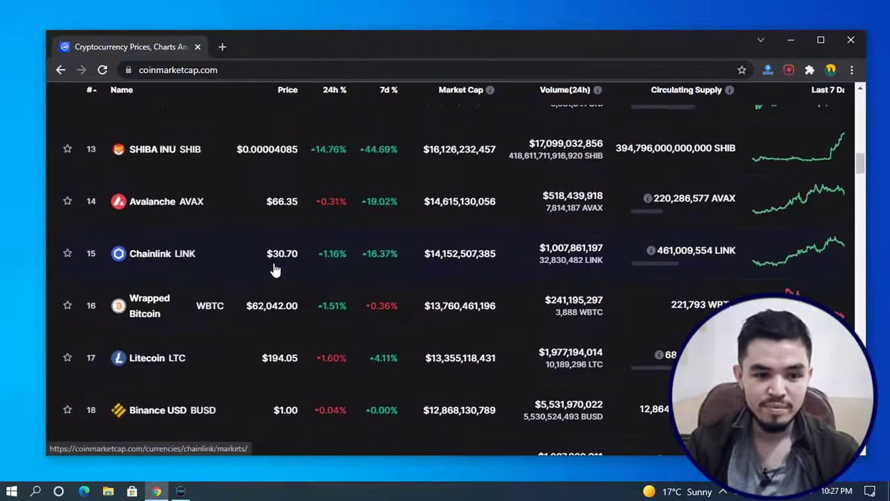
scroll(275, 270, "down", 12)
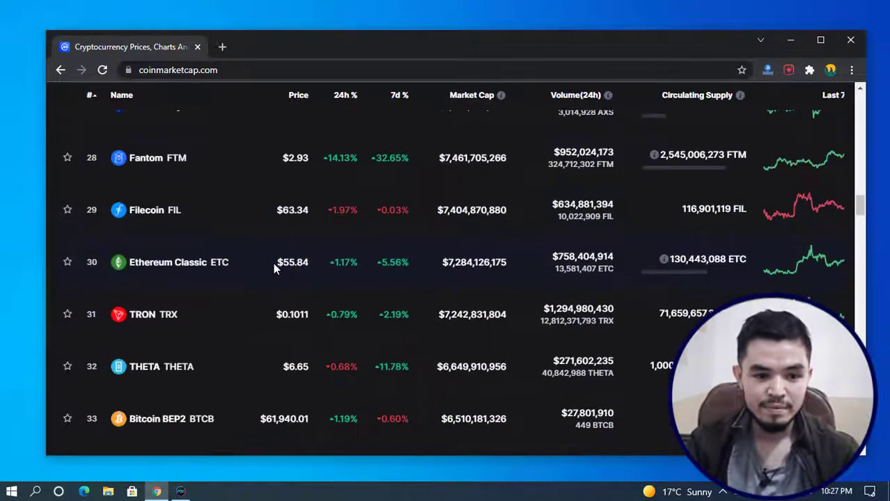
scroll(275, 269, "down", 10)
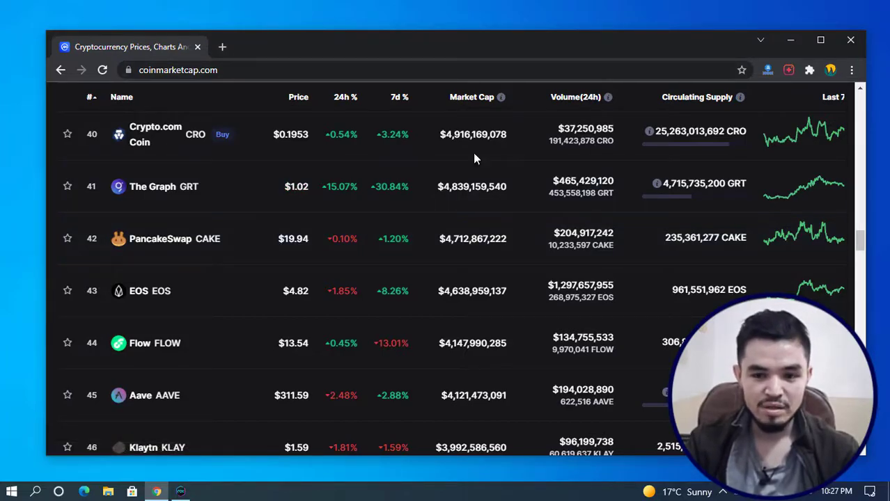
scroll(632, 224, "up", 20)
scroll(492, 180, "up", 5)
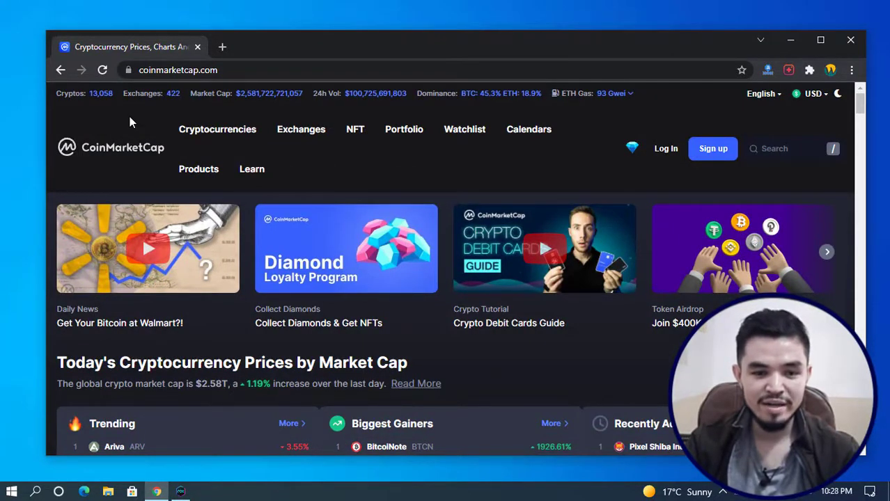
- Load unmineable.com in a new tab and go to its coin list via the logo
left_click(230, 47)
type("unmineable.com")
key("Return")
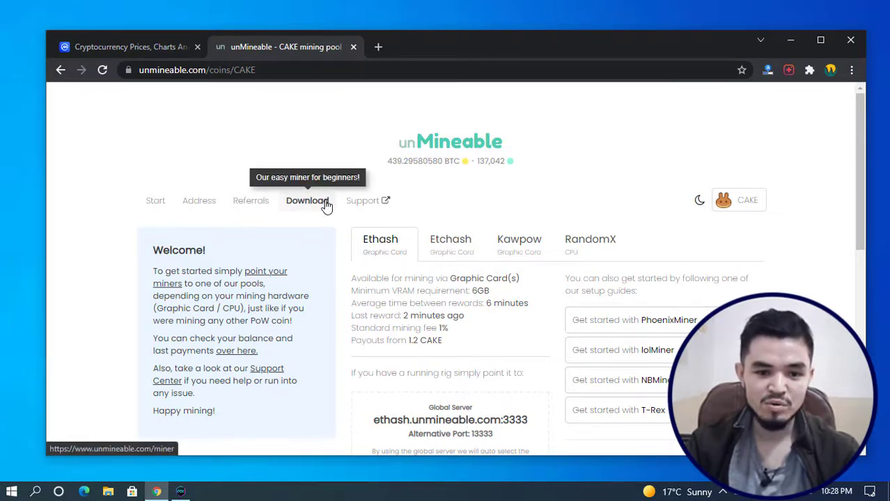
left_click(430, 152)
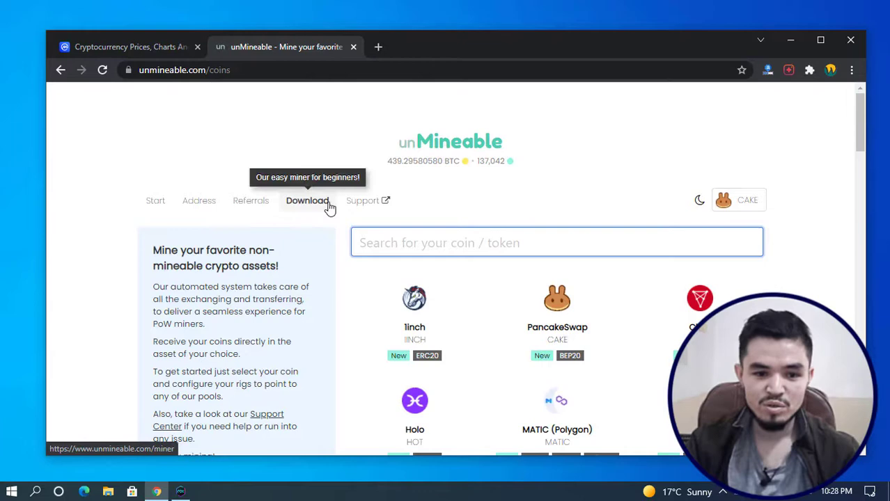
- Minimize Chrome and create a New > Folder on the desktop named 'Miner'
left_click(792, 41)
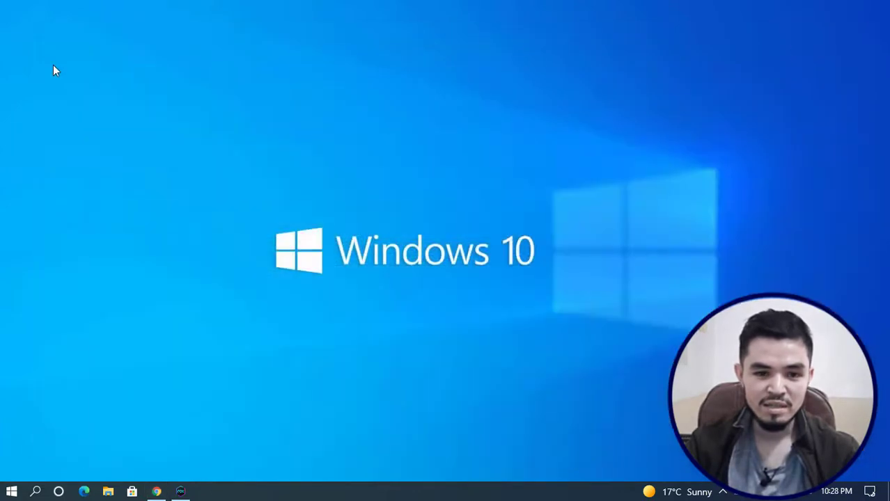
right_click(28, 33)
mouse_move(65, 140)
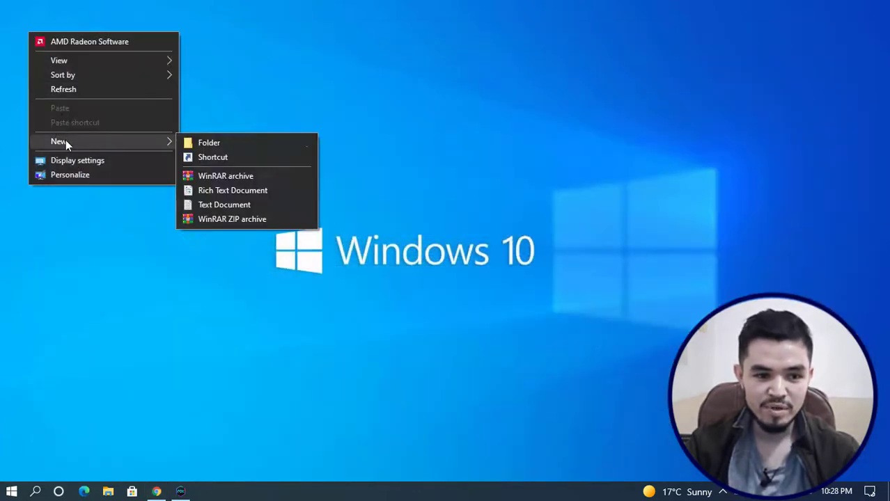
left_click(193, 142)
type("c")
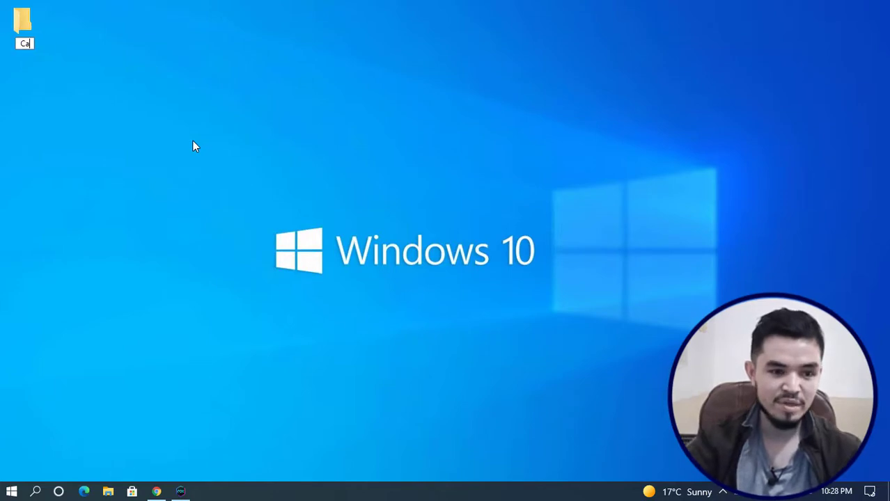
key("BackSpace")
type("Miner")
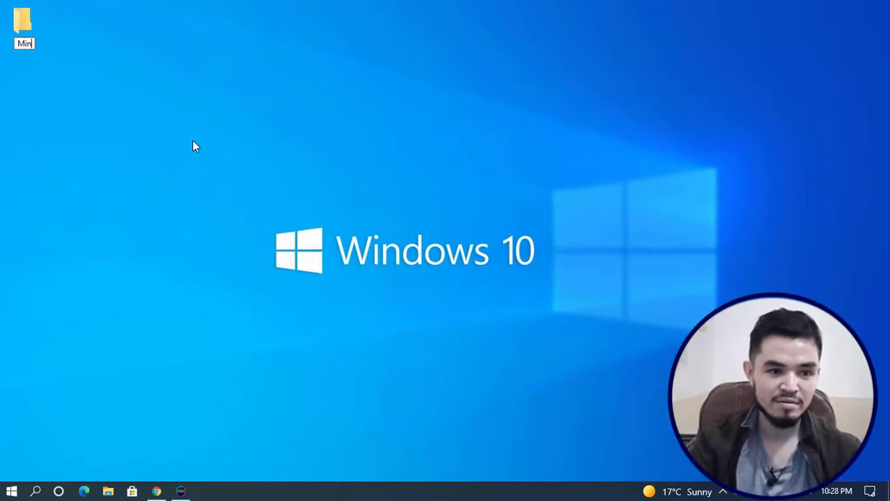
key("Return")
left_click(198, 144)
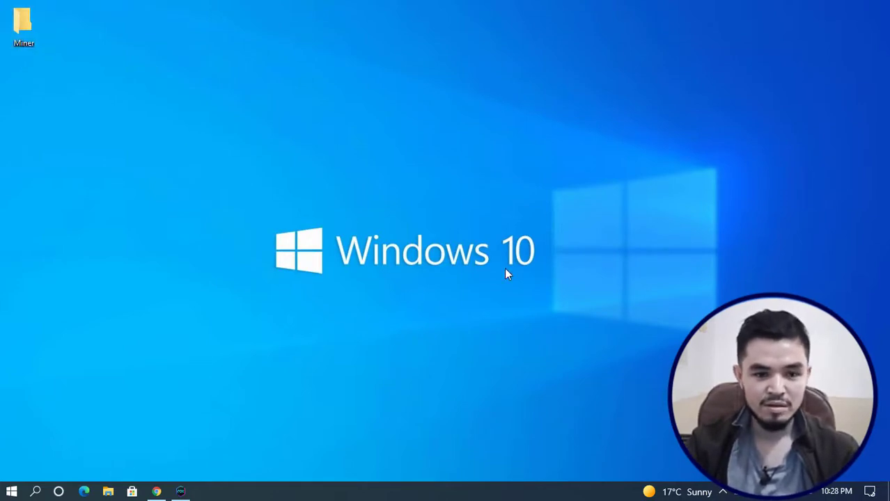
- Go to Virus & threat protection settings in Windows Security and open Add or remove exclusions
left_click(753, 492)
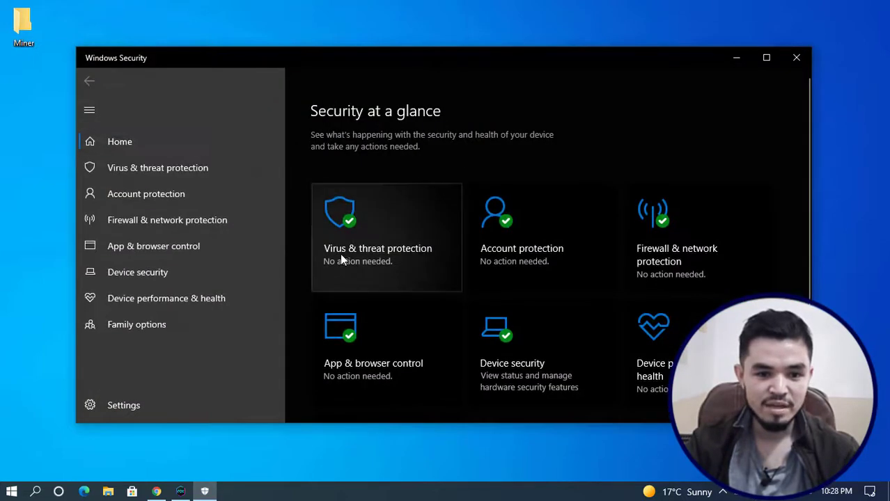
left_click(352, 251)
scroll(362, 257, "down", 5)
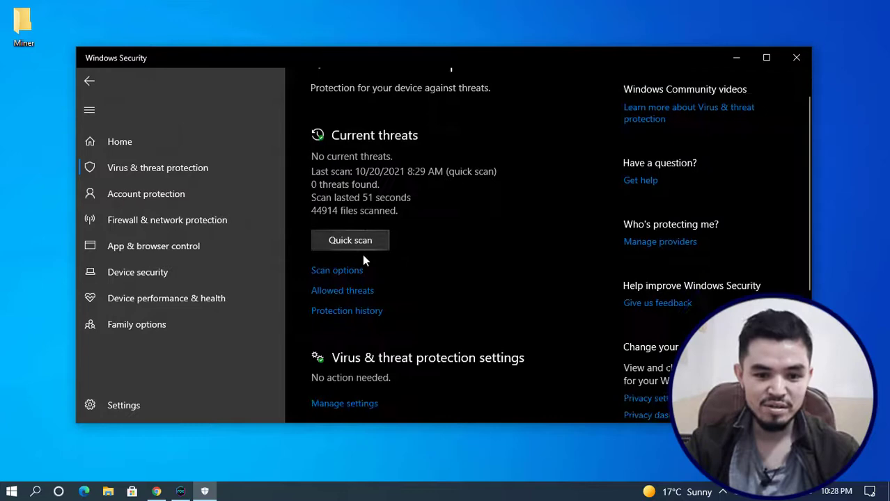
left_click(348, 182)
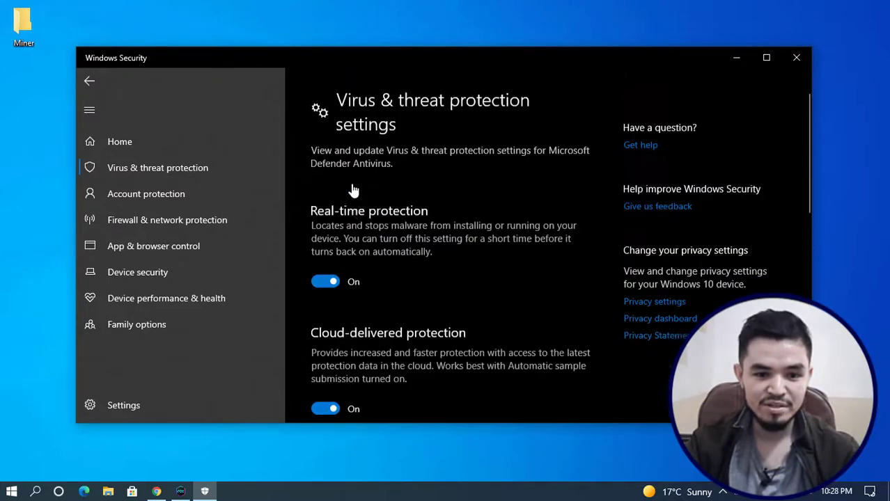
scroll(355, 199, "down", 3)
scroll(362, 207, "down", 6)
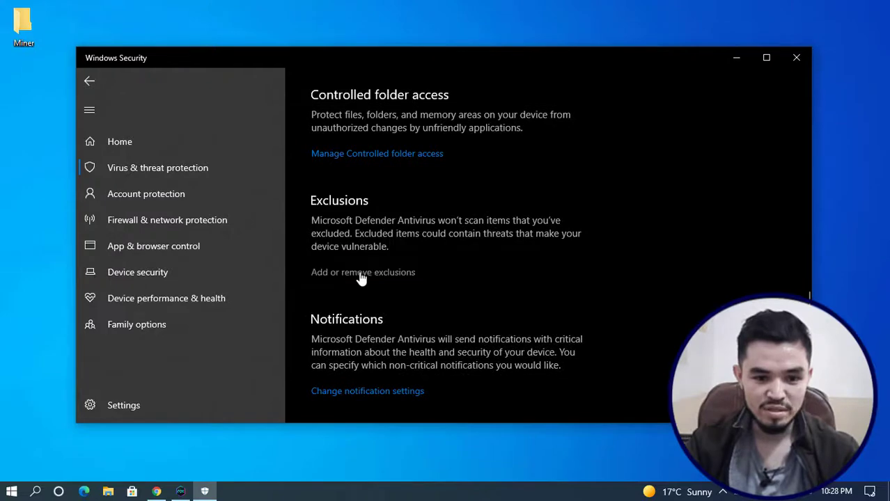
left_click(361, 273)
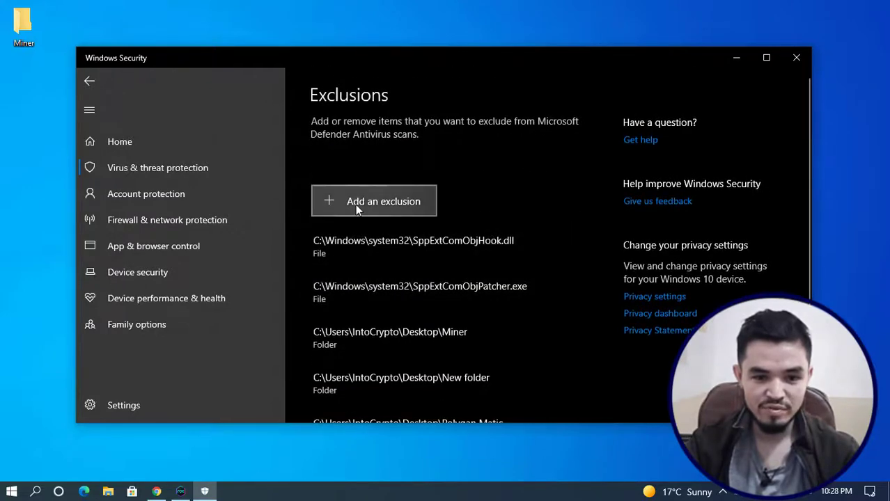
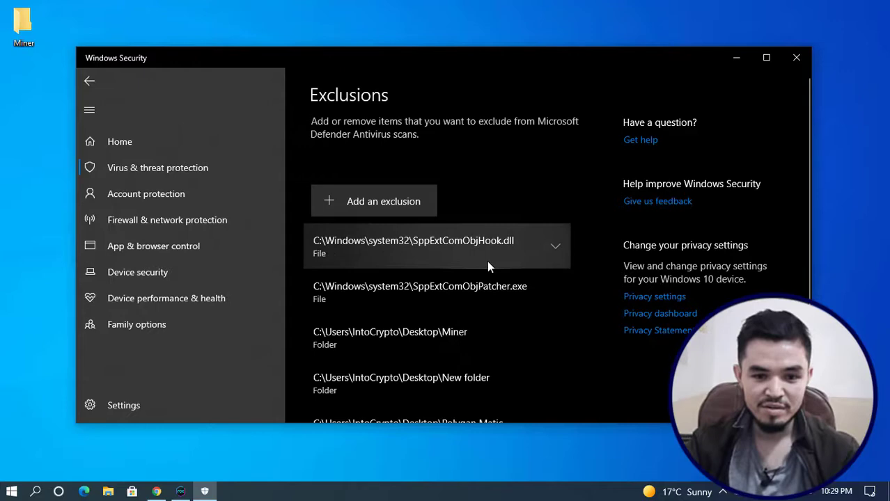
scroll(488, 264, "down", 3)
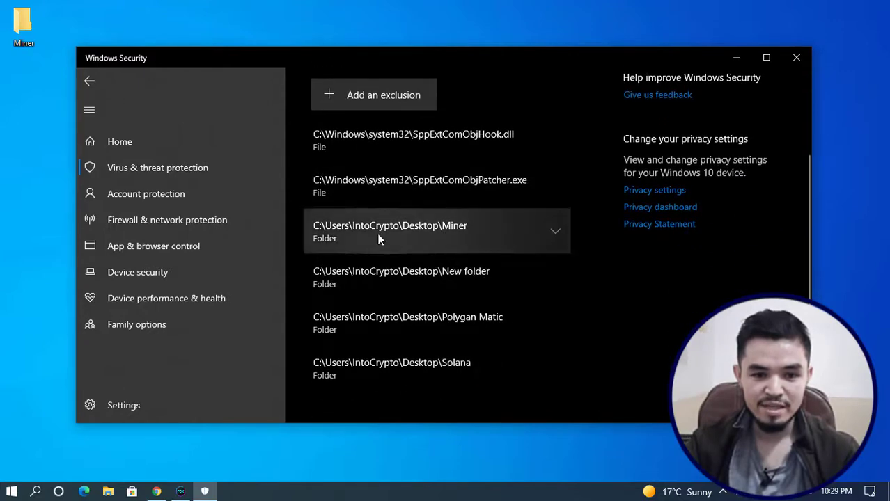
scroll(488, 237, "up", 3)
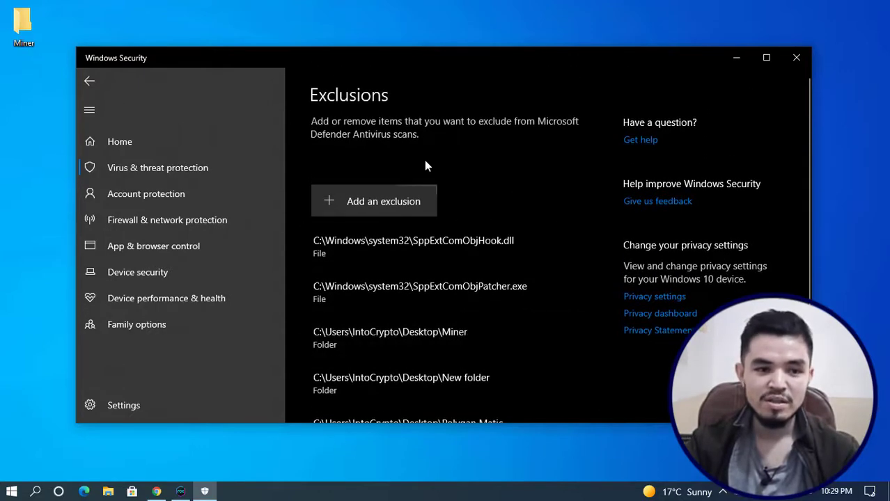
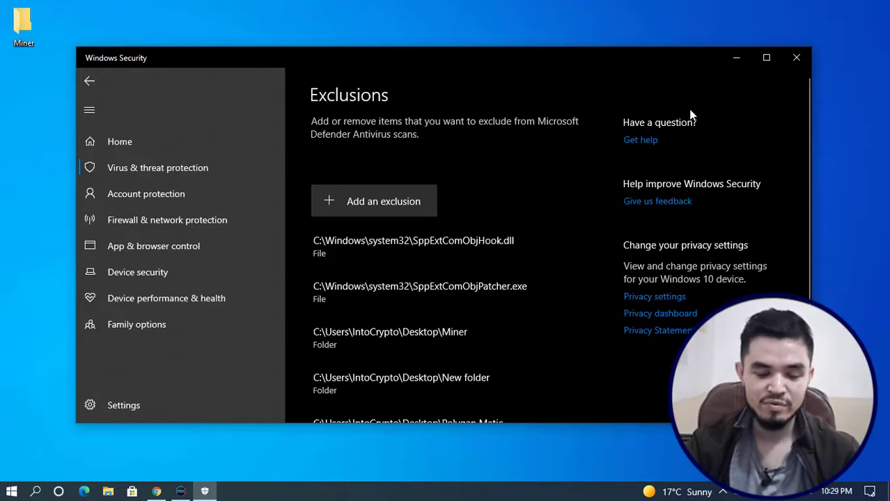
- Close Windows Security and go to the unMineable miner download page
left_click(794, 58)
left_click(163, 489)
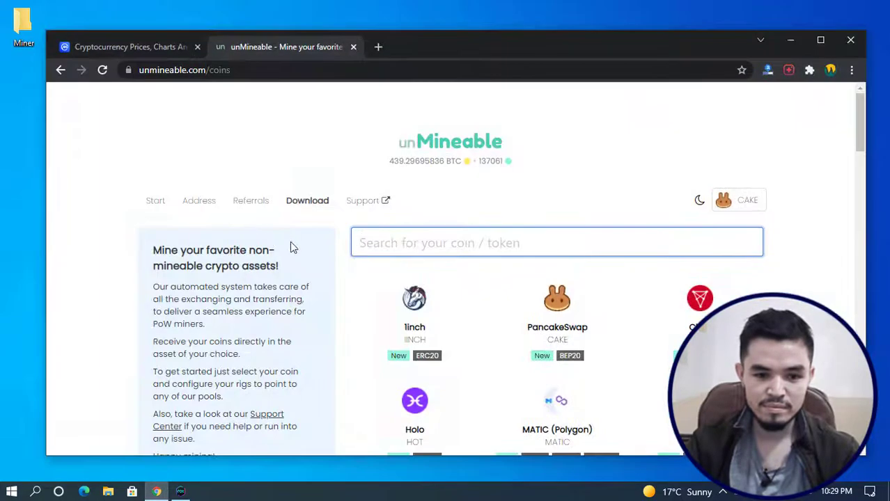
left_click(307, 202)
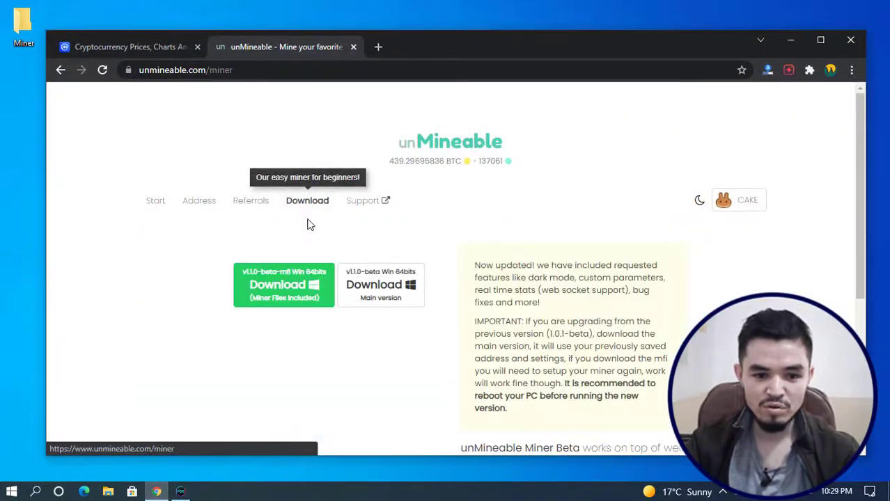
scroll(299, 265, "down", 4)
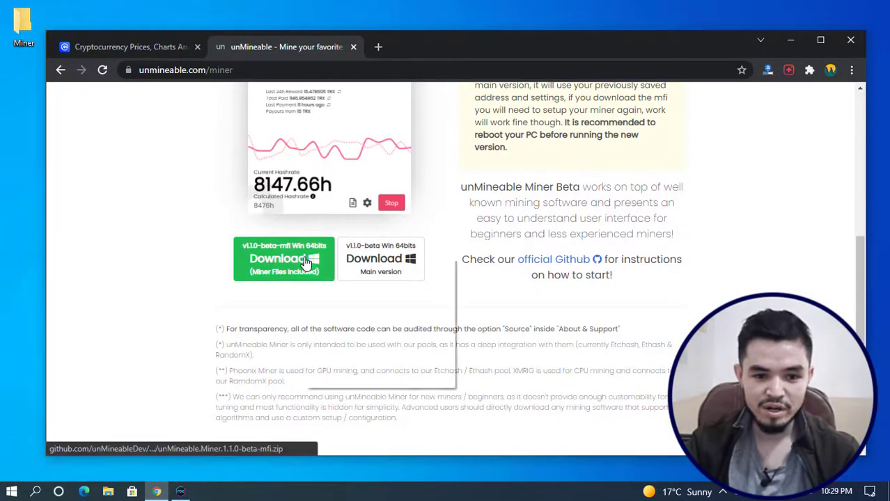
- Send the miner-files-included beta download to IDM, saving it in Desktop\Miner
right_click(305, 262)
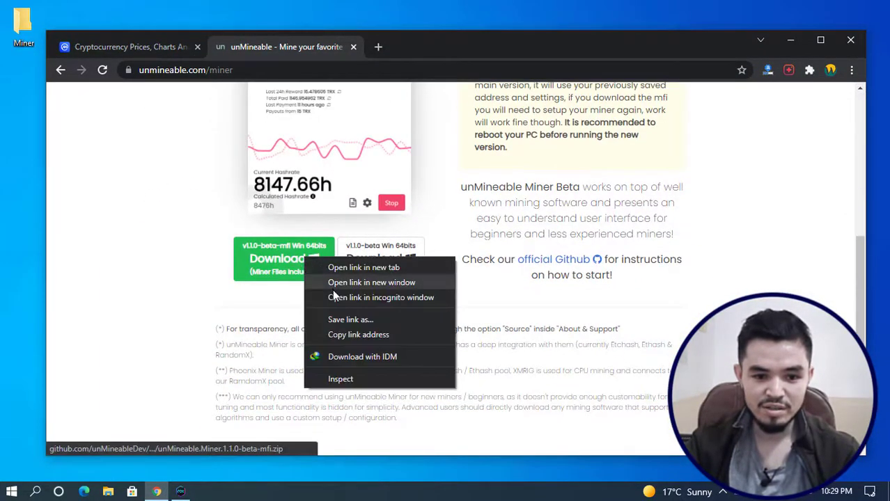
left_click(362, 359)
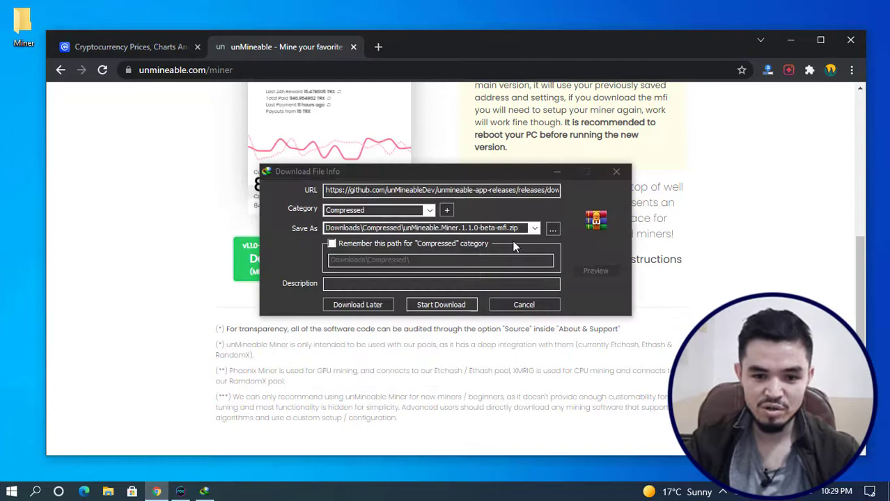
left_click(552, 231)
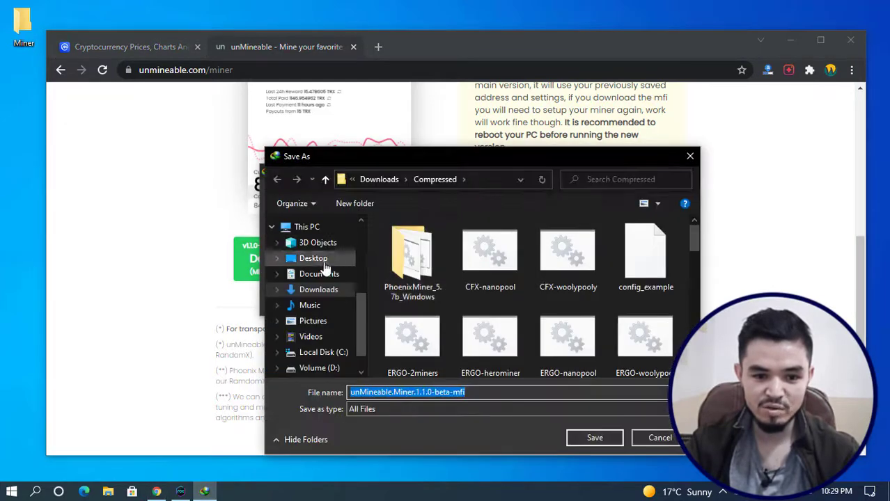
left_click(327, 258)
double_click(404, 257)
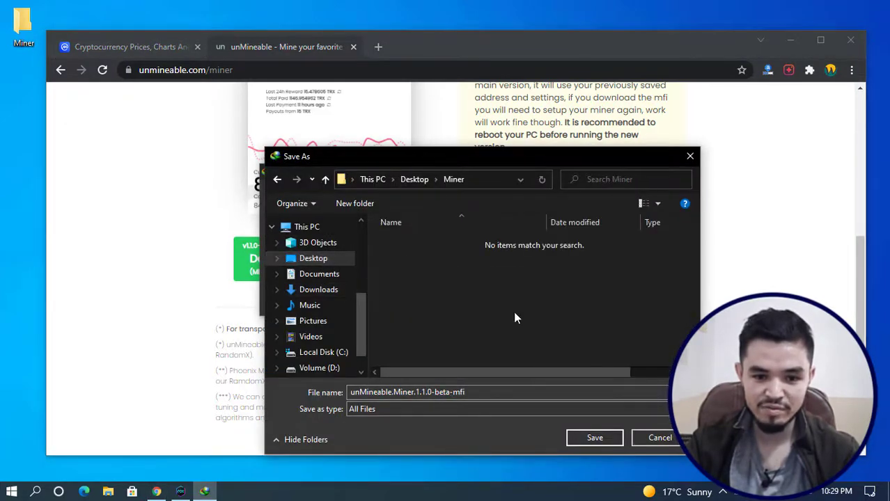
left_click(601, 437)
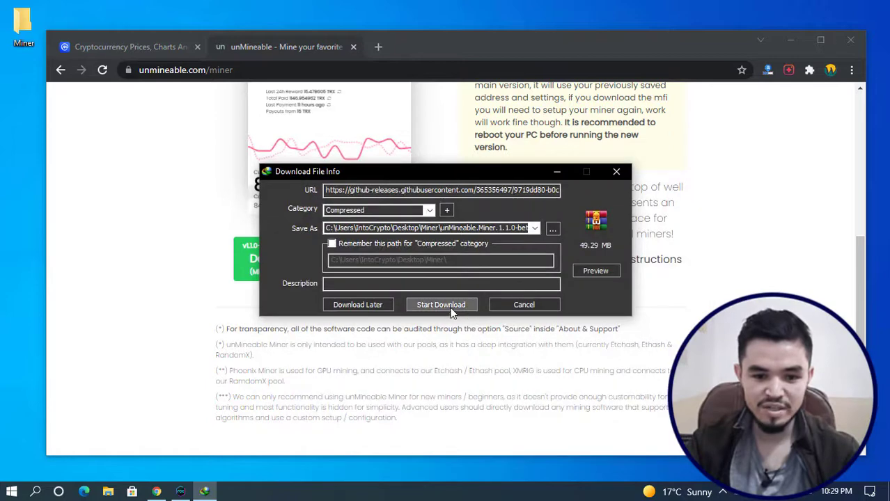
- Start downloading the 49.29 MB unMineable.Miner.1.1.0-beta-mfi.zip and watch its progress
left_click(453, 304)
left_click(789, 39)
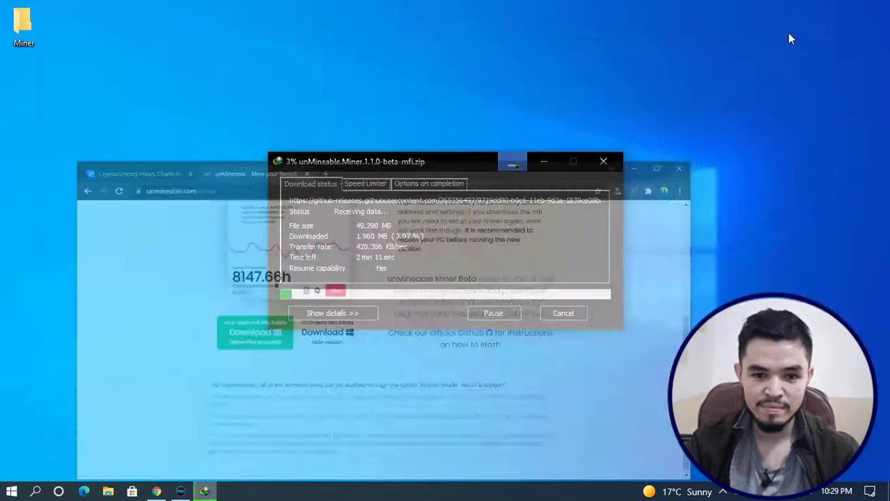
left_click_drag(466, 149, 461, 127)
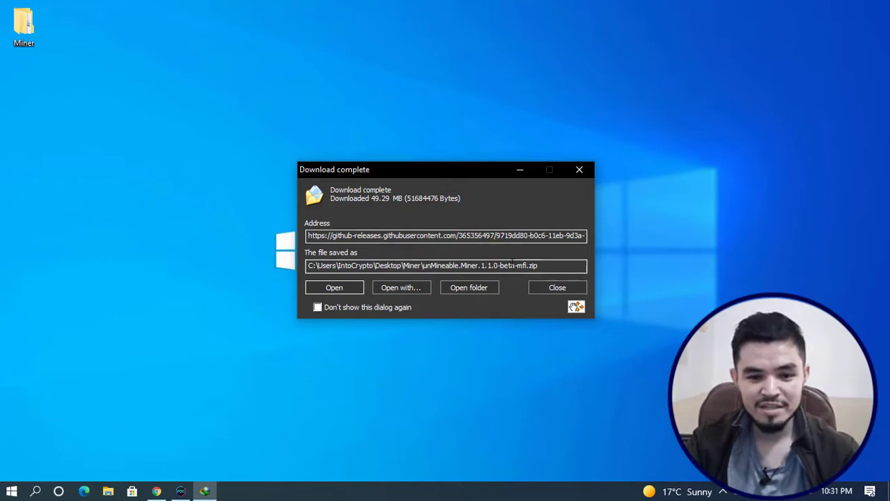
- Extract unMineable.Miner.1.1.0-beta-mfi.zip inside the Miner folder and launch unMineable Miner
left_click(546, 292)
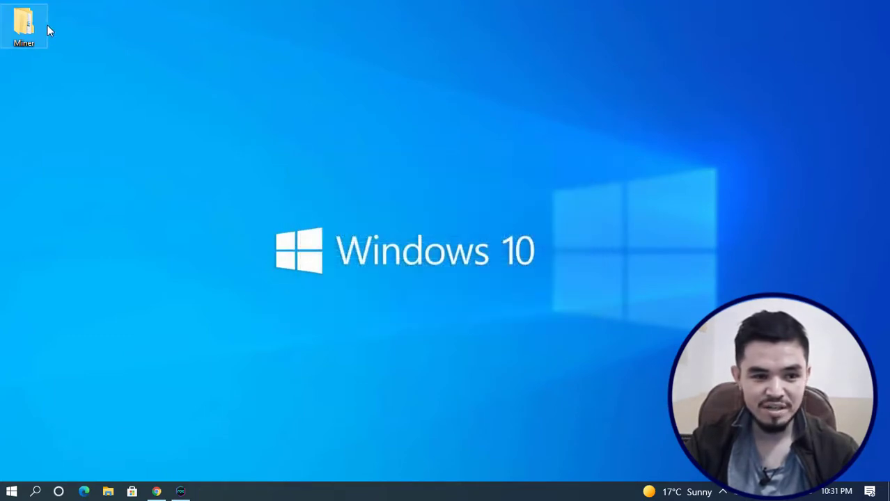
double_click(28, 25)
left_click(250, 145)
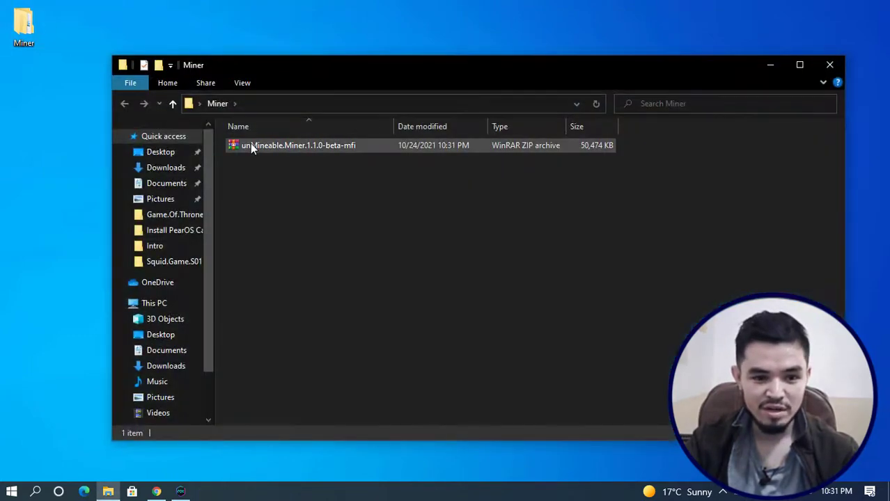
right_click(251, 145)
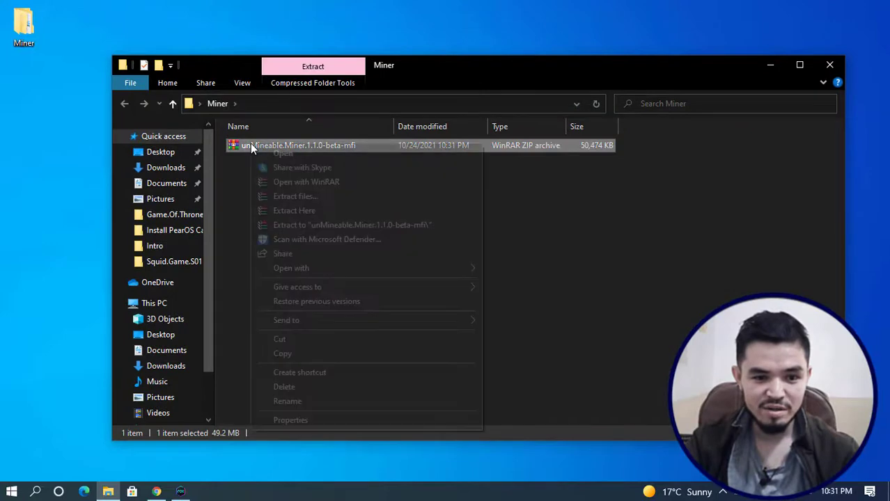
left_click(309, 212)
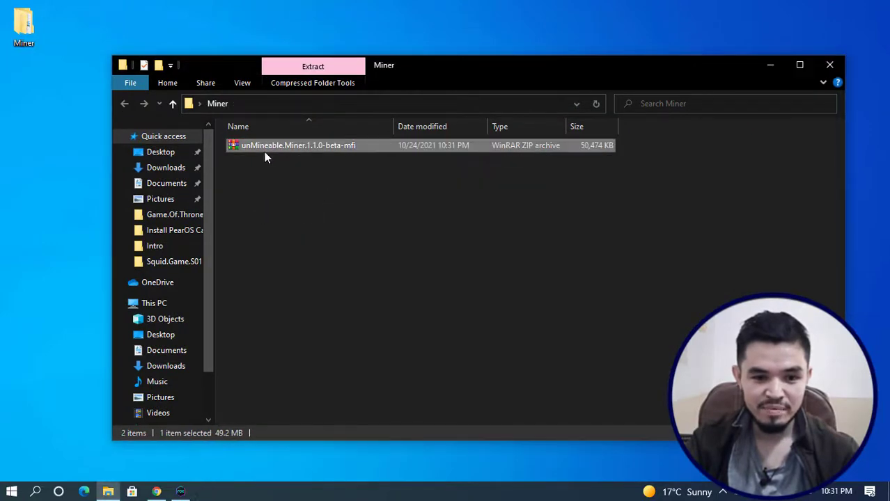
double_click(282, 148)
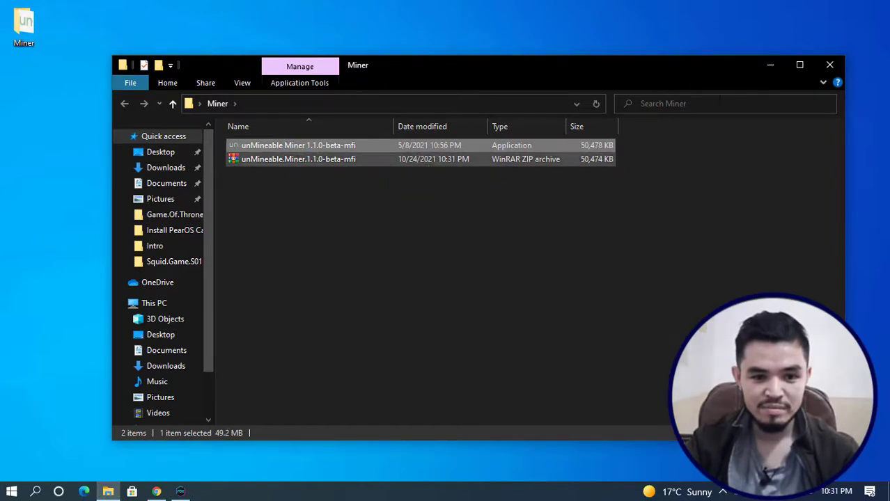
left_click(772, 65)
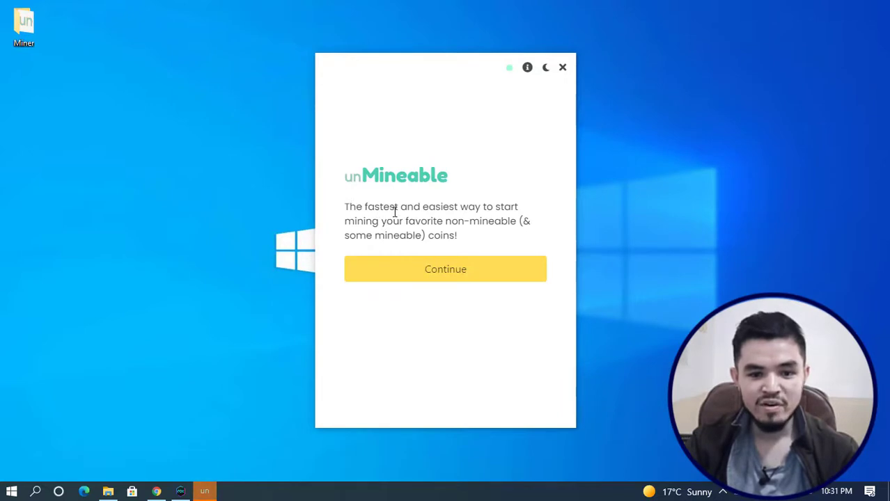
- Get past the welcome and hardware screens, choose PancakeSwap CAKE, and clear the invalid address
left_click(446, 273)
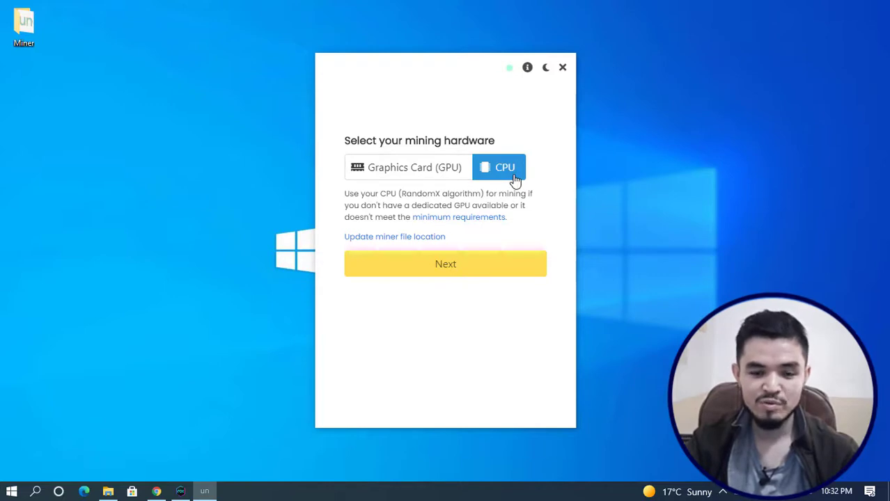
left_click(453, 272)
left_click(420, 172)
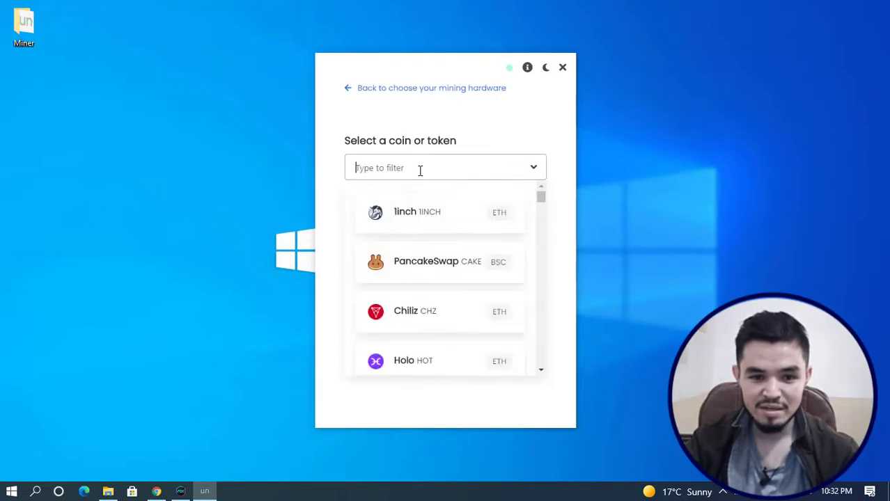
left_click(446, 269)
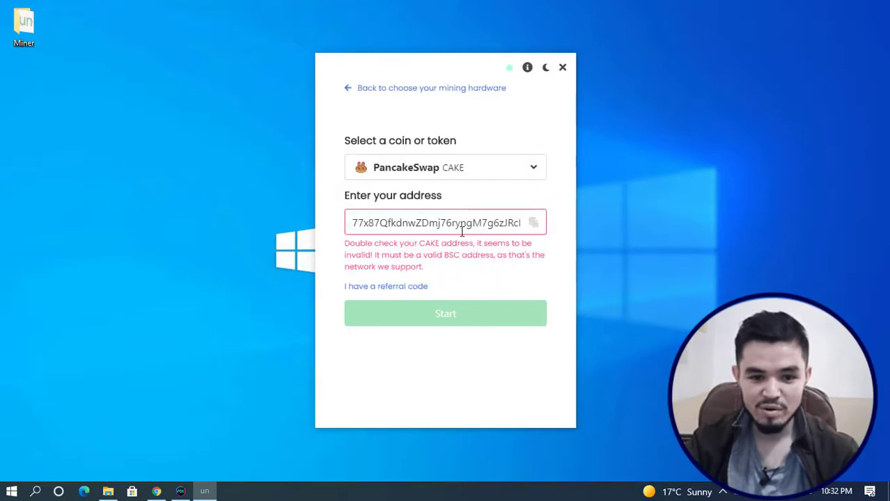
double_click(461, 227)
key("BackSpace")
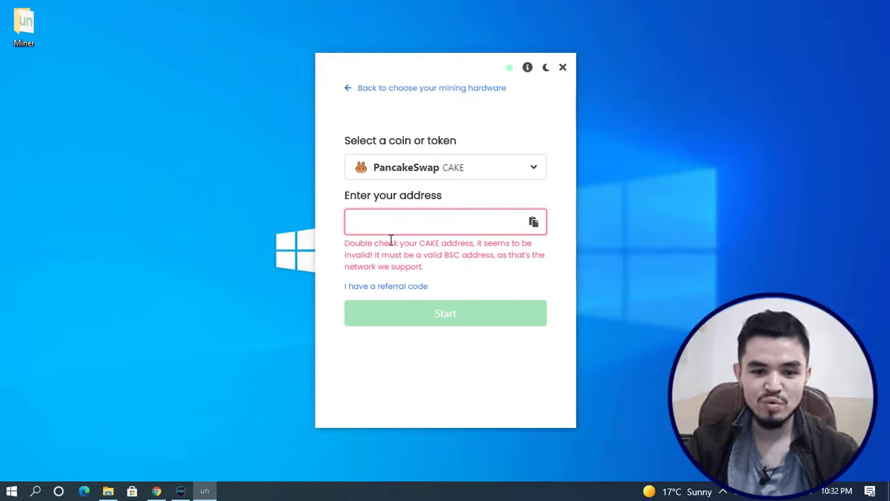
- Copy the CAKE receiving address from Trust Wallet in NoxPlayer
left_click(183, 491)
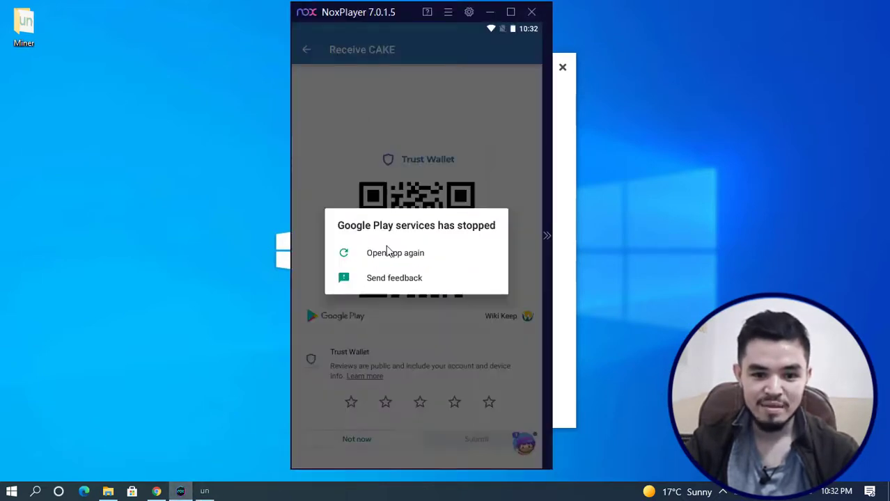
left_click(390, 253)
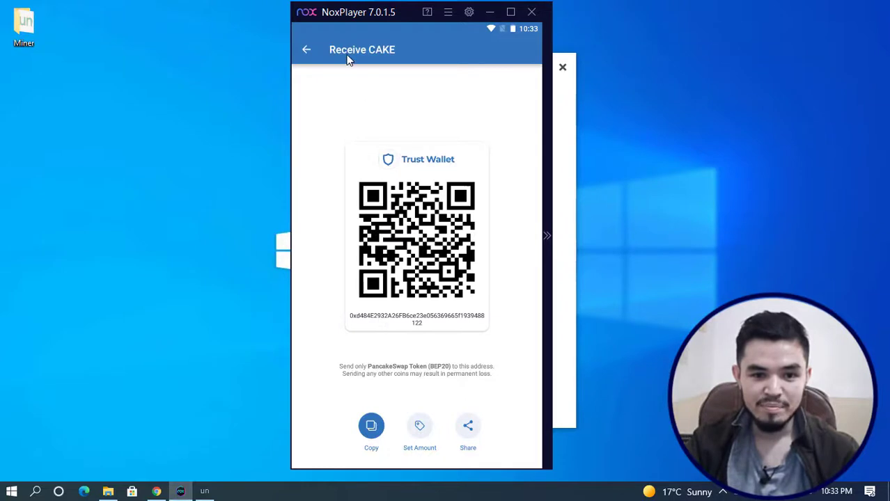
left_click(372, 430)
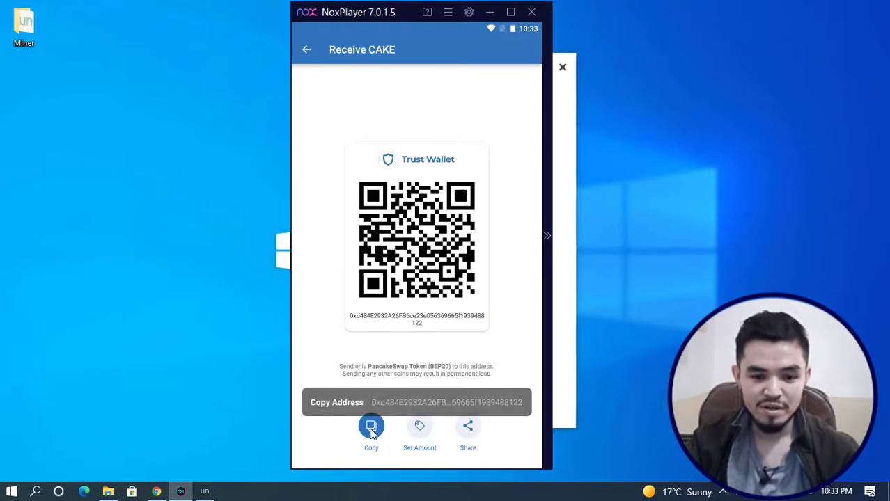
left_click(490, 12)
- Paste the Trust Wallet CAKE address and start mining
key("ctrl+v")
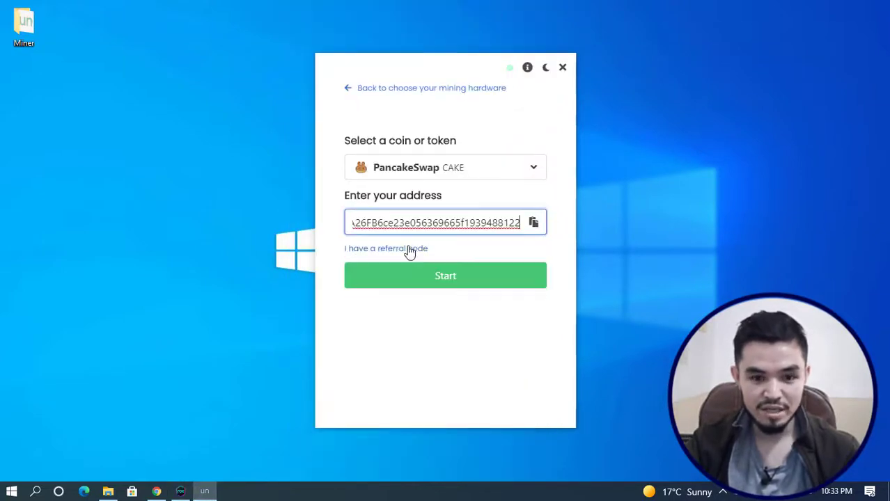
left_click(430, 282)
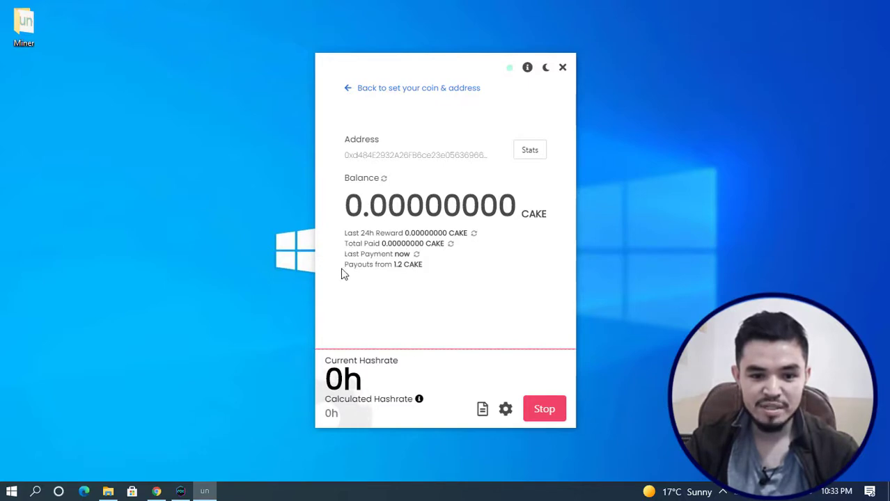
left_click(505, 410)
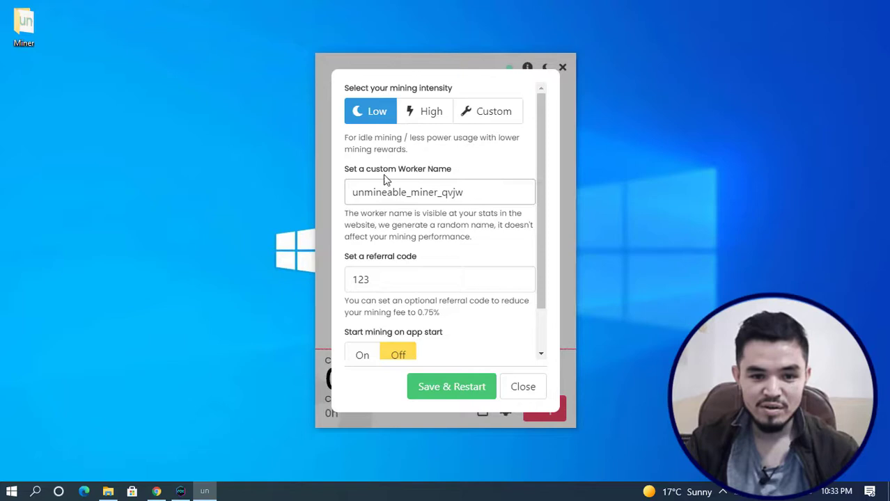
scroll(432, 195, "down", 1)
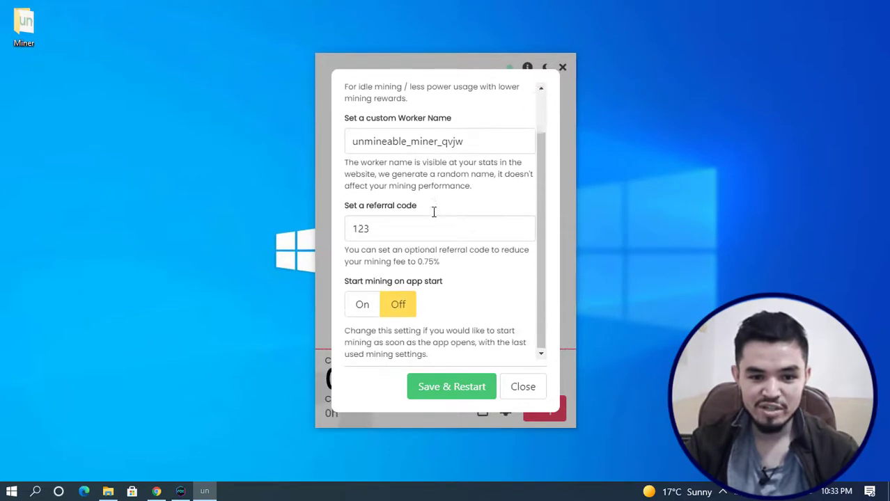
scroll(415, 229, "up", 2)
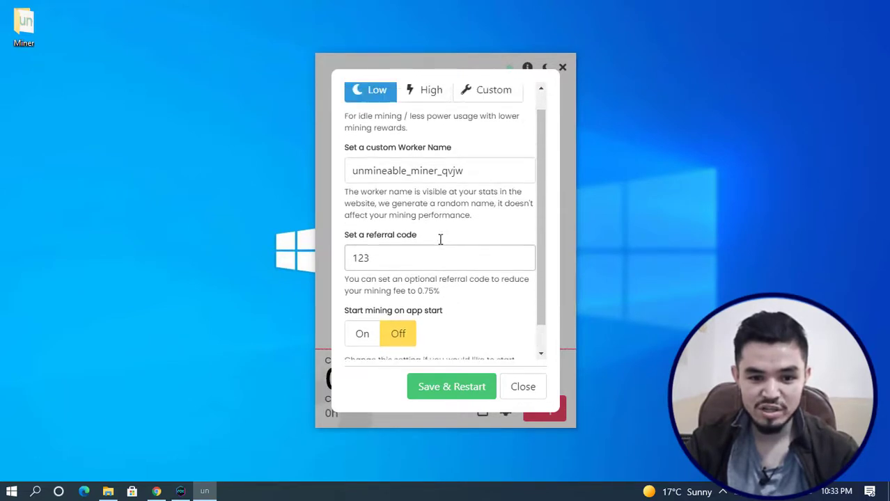
left_click(523, 387)
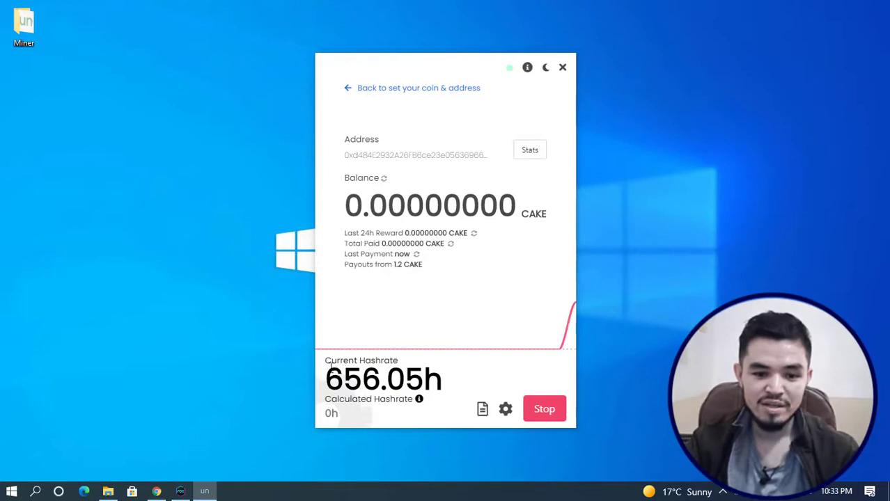
- Highlight the current hashrate and open the address's online stats in Chrome
left_click_drag(328, 380, 446, 380)
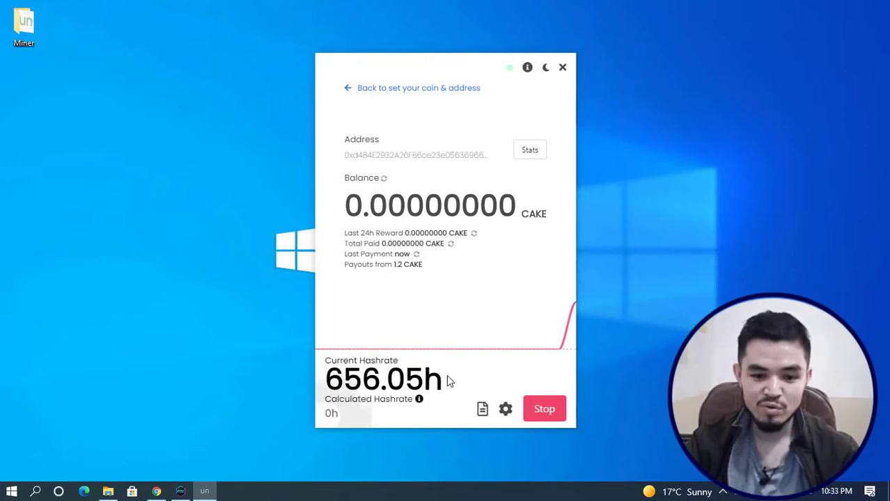
left_click(532, 153)
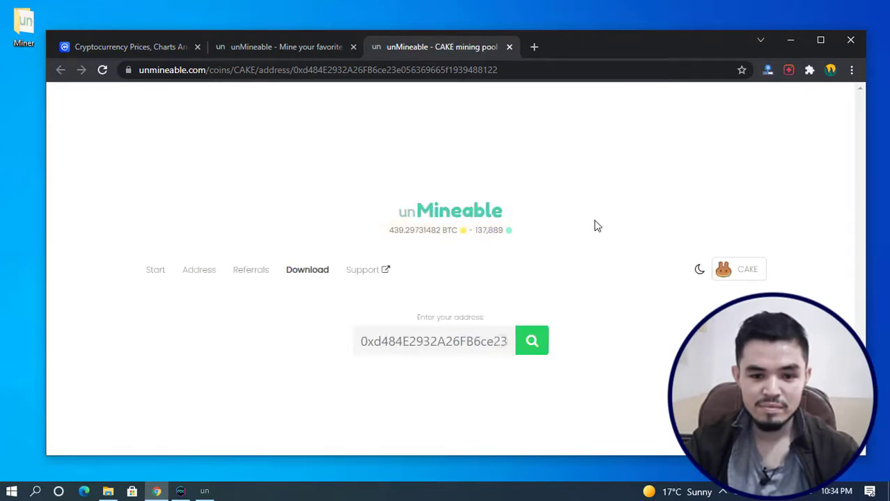
- Review the address's workers, Payments, Referral Code and Stats tabs, then minimize Chrome
scroll(596, 226, "down", 2)
scroll(599, 225, "down", 1)
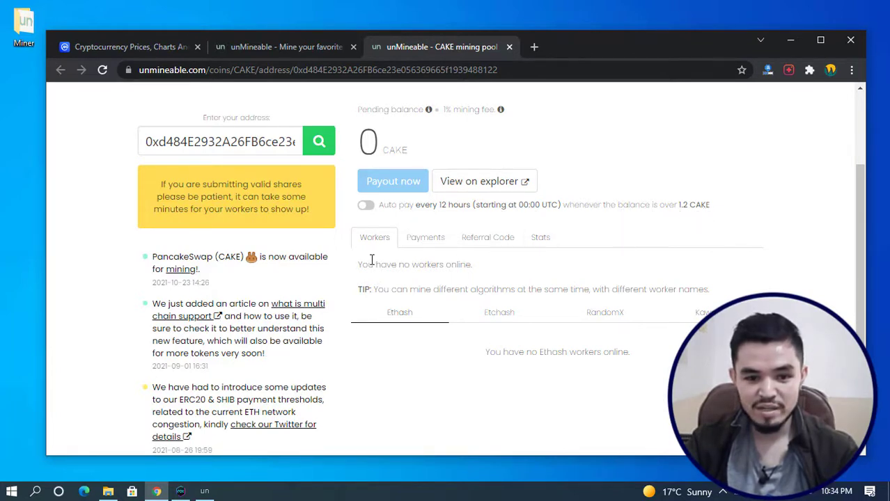
left_click(425, 240)
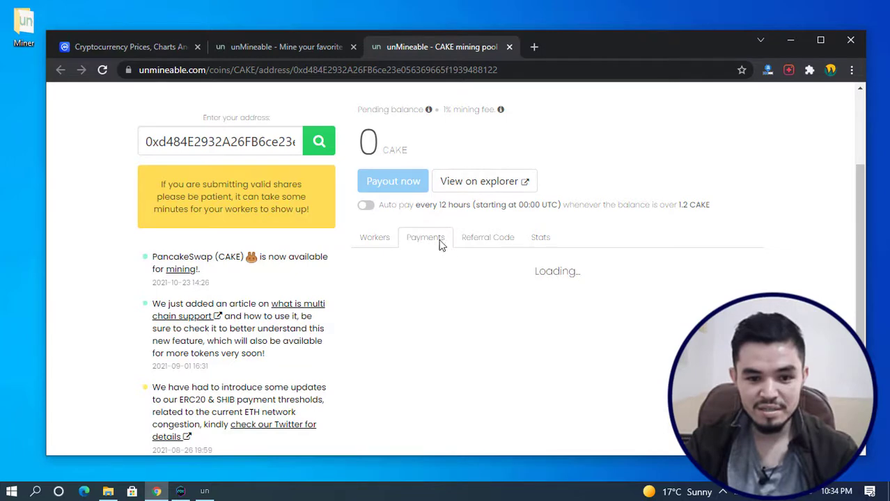
left_click(493, 245)
left_click(546, 241)
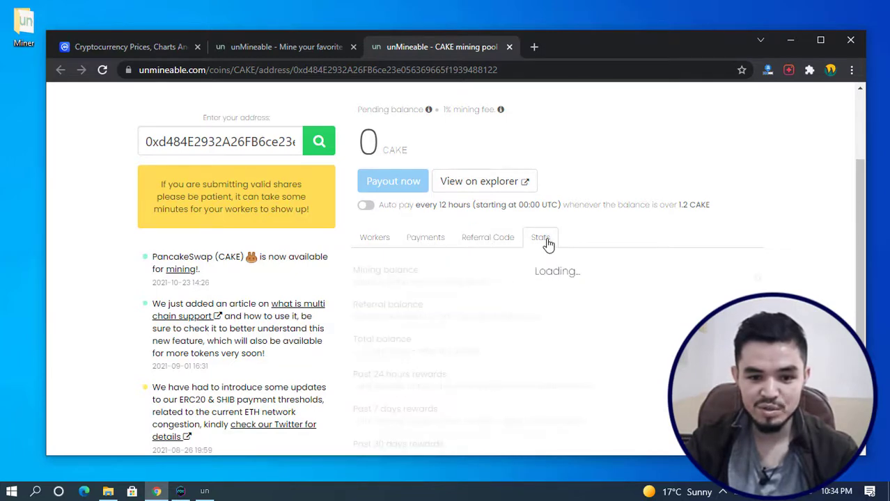
scroll(468, 212, "up", 3)
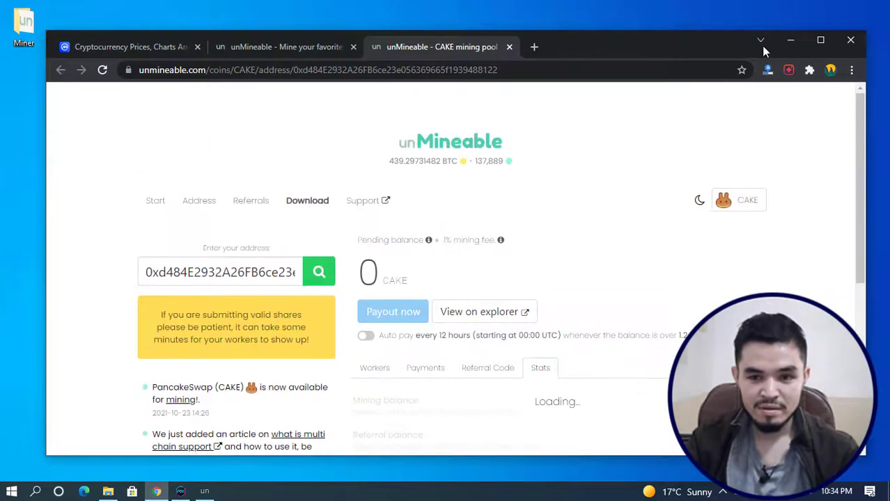
left_click(779, 43)
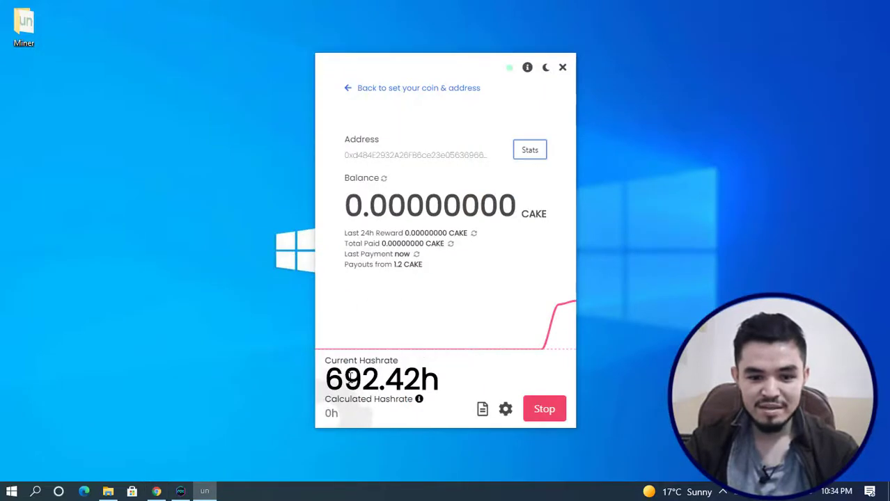